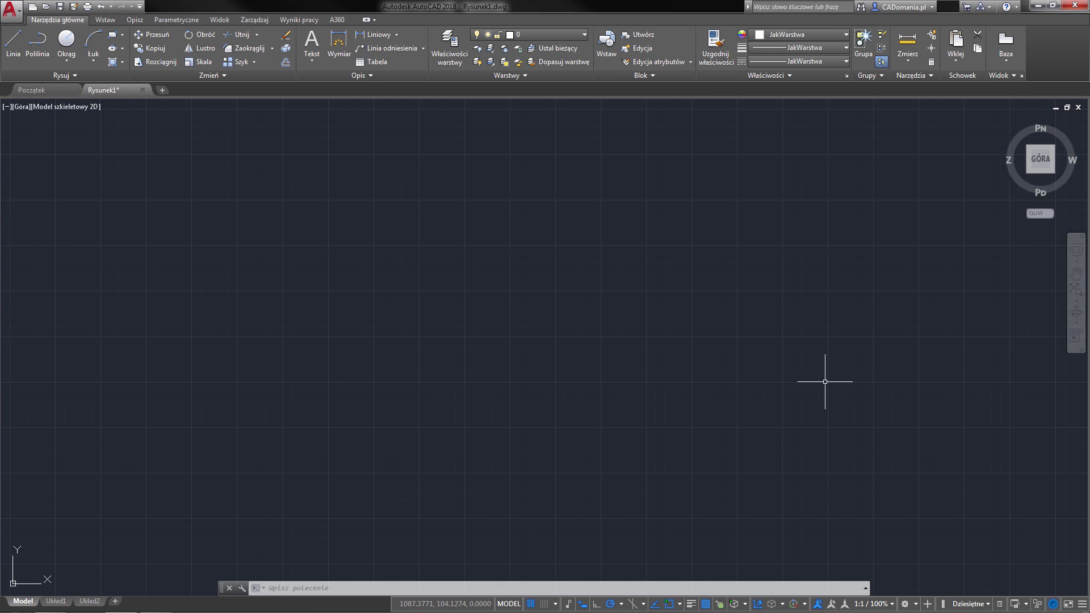
# Open the Customize User Interface editor from the Manage tab on its Transfer view
pyautogui.write('CUI')
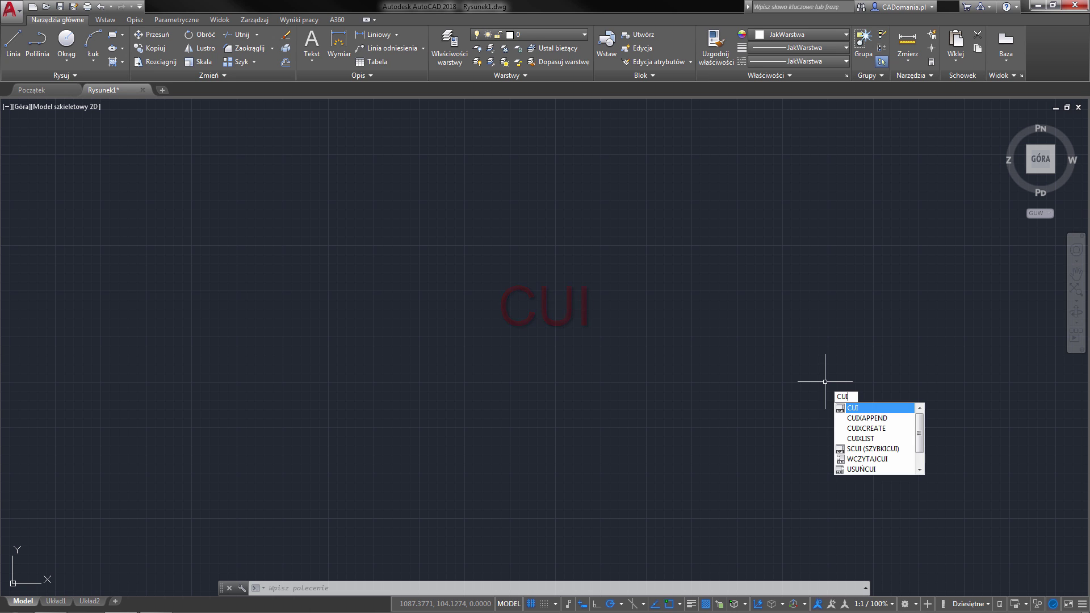
pyautogui.press('Return')
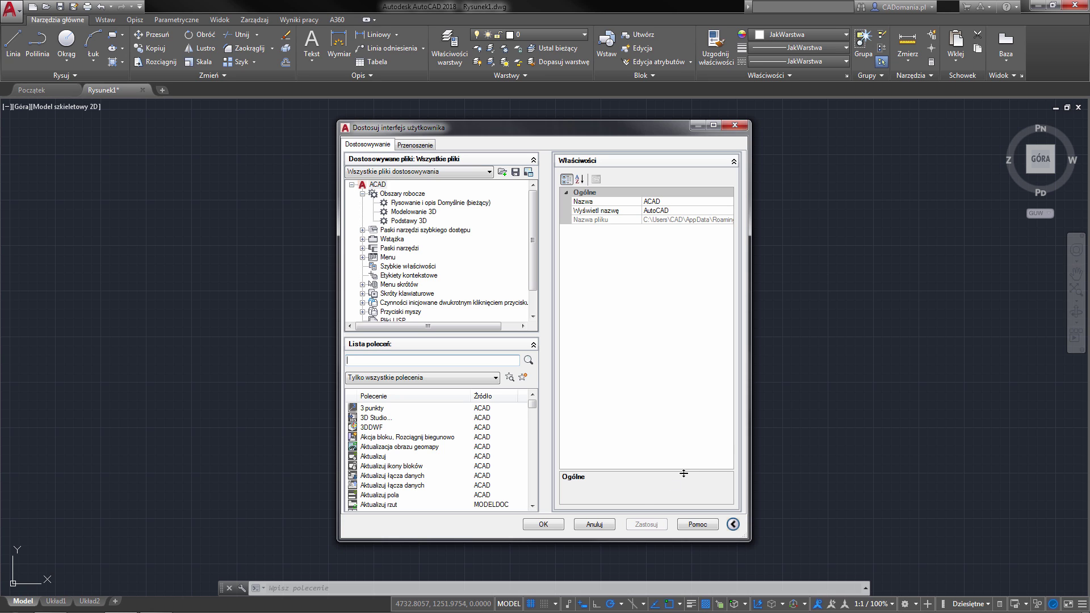
pyautogui.click(609, 526)
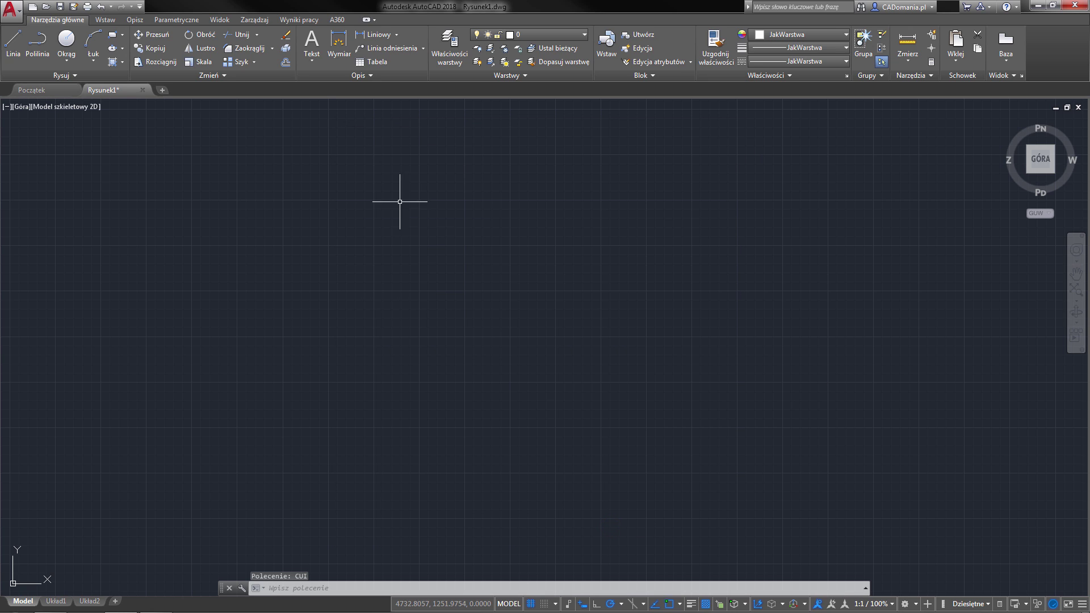
pyautogui.click(263, 21)
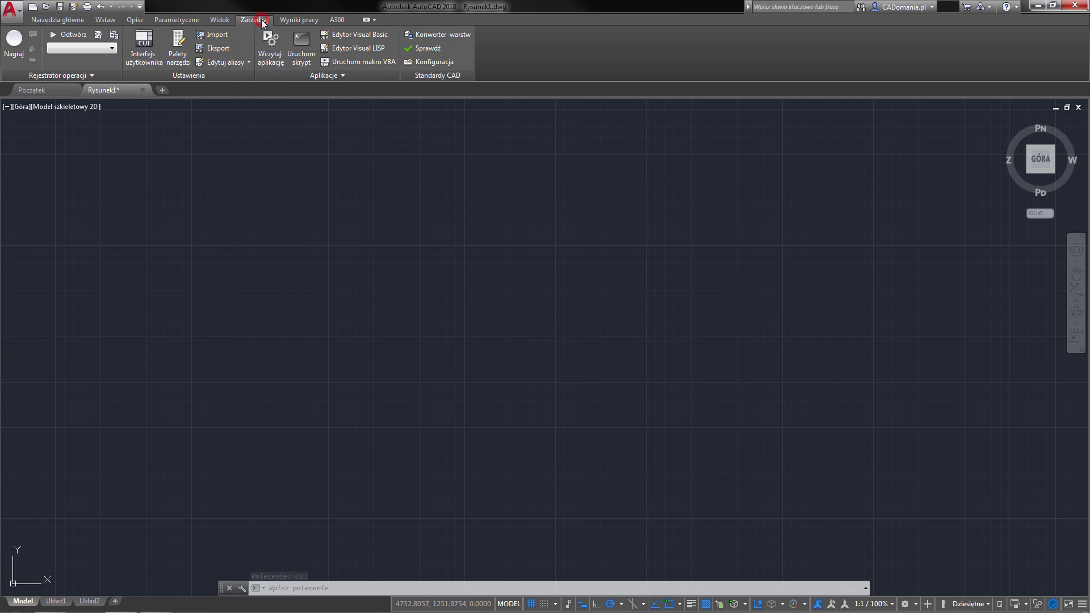
pyautogui.click(150, 51)
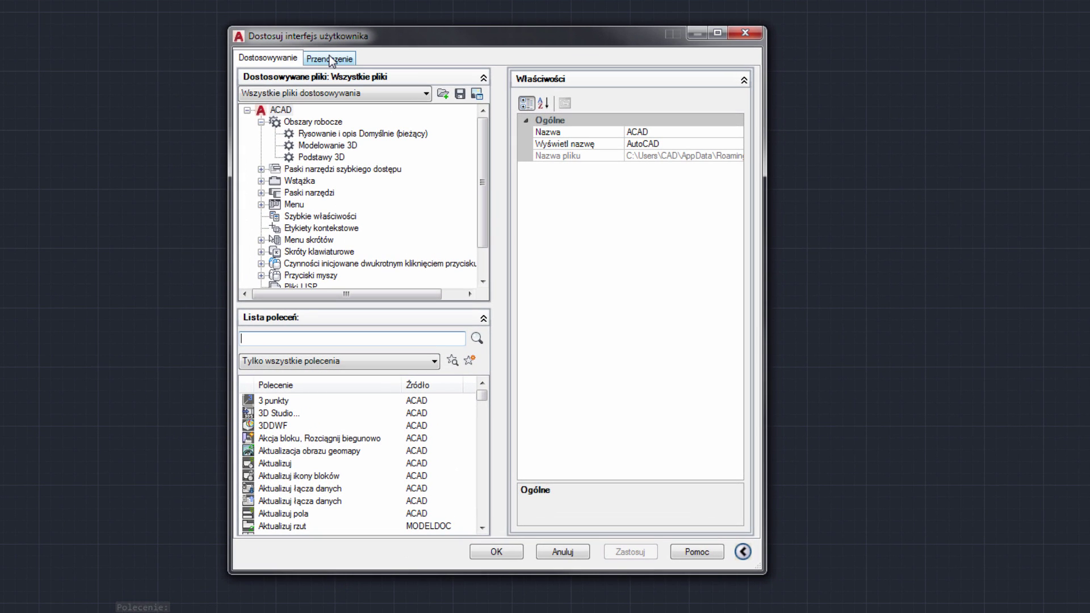
pyautogui.click(332, 60)
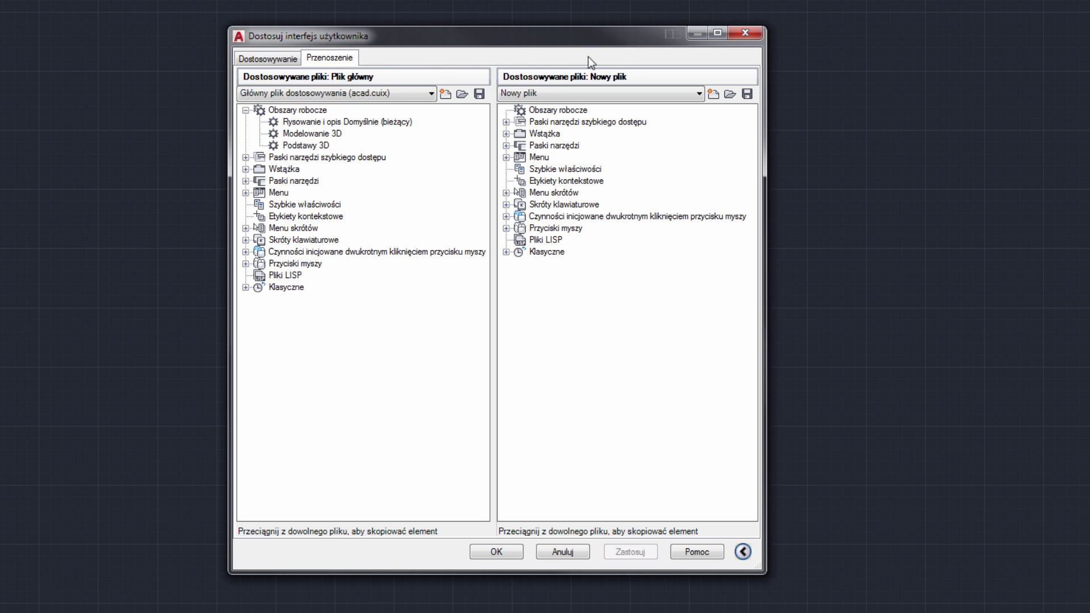
# Load ACAD2011.cuix into the right-hand pane of the Transfer view
pyautogui.click(729, 94)
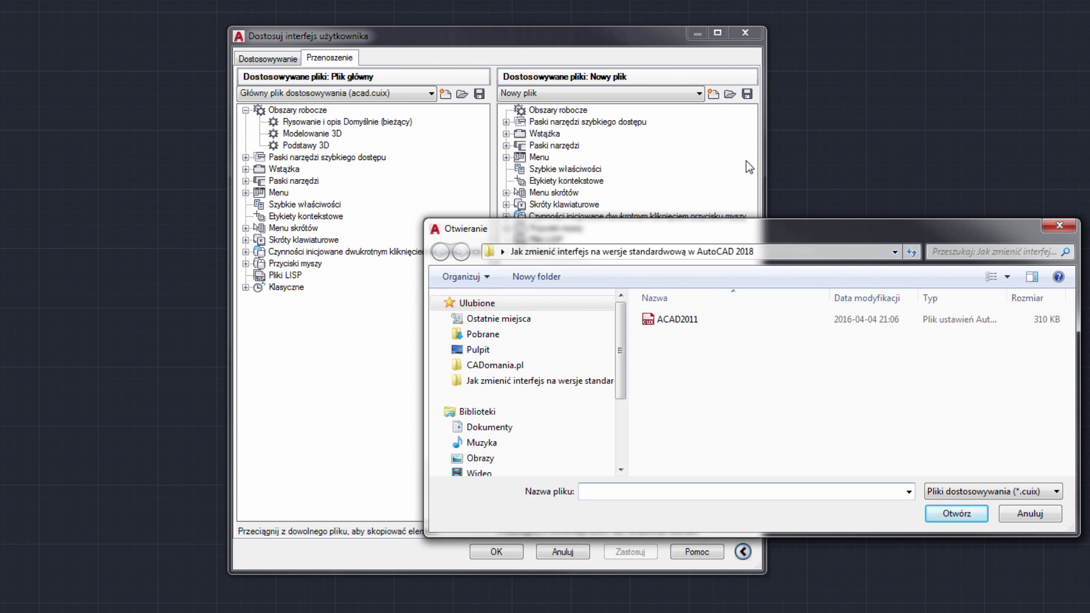
pyautogui.click(682, 318)
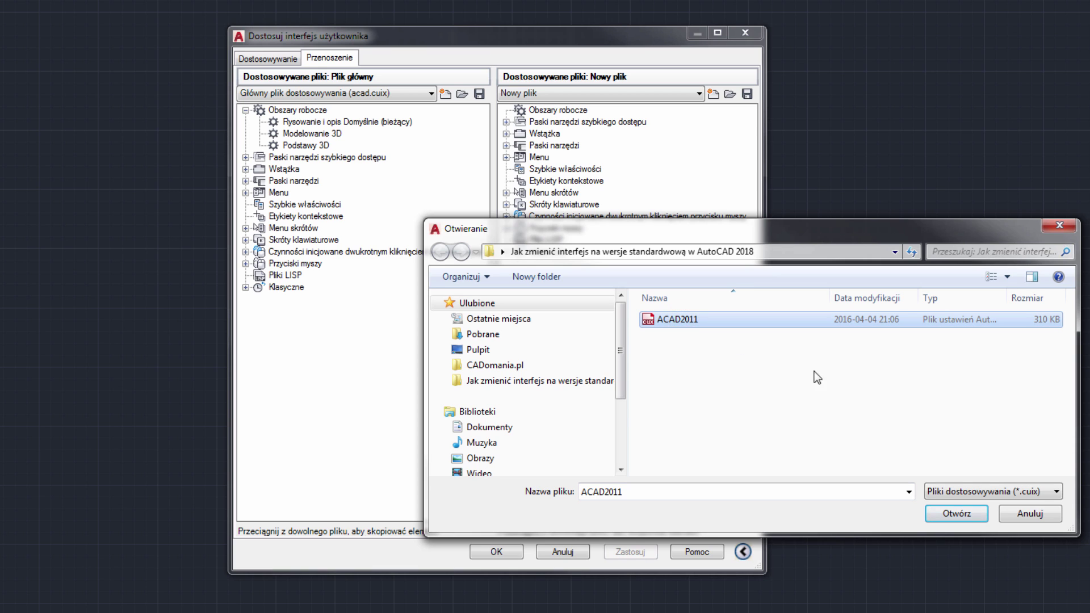
pyautogui.click(967, 509)
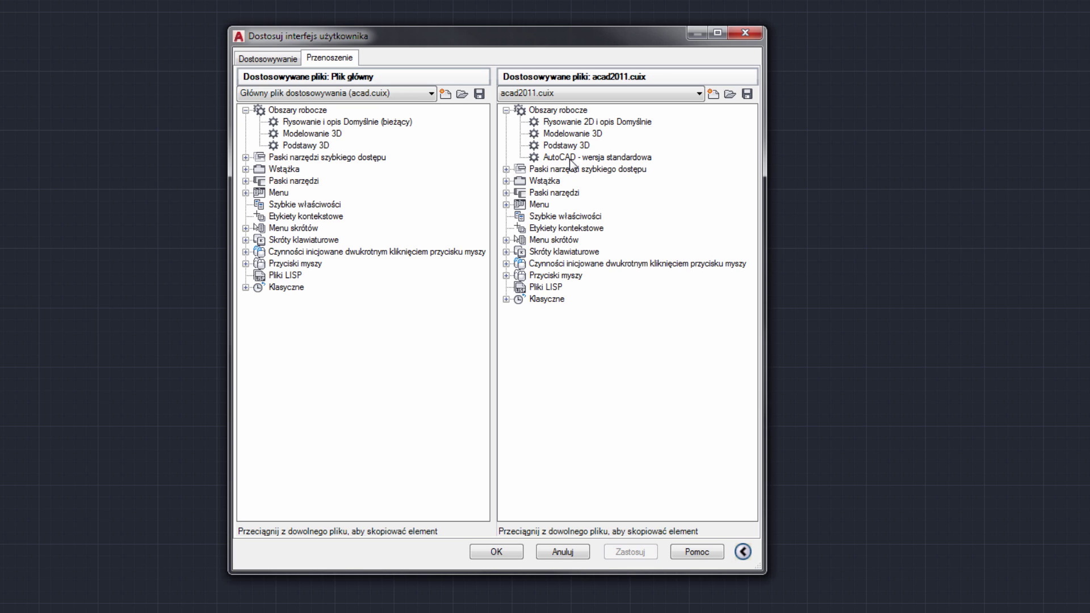
# Copy the 'AutoCAD - wersja standardowa' workspace into acad.cuix, set it current, and apply
pyautogui.click(571, 162)
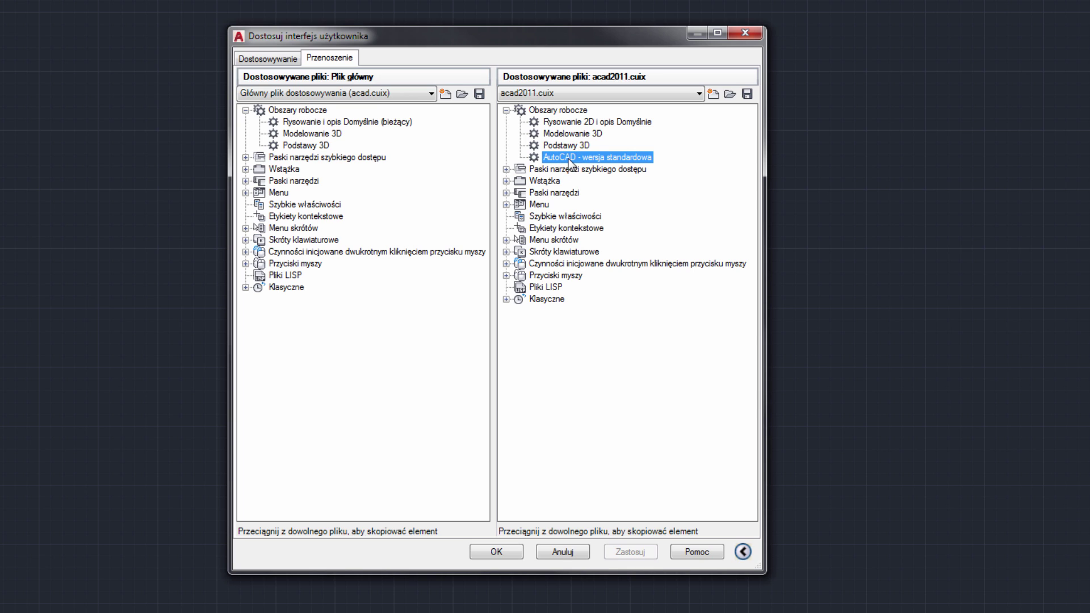
pyautogui.moveTo(568, 159)
pyautogui.mouseDown()
pyautogui.moveTo(327, 152)
pyautogui.moveTo(338, 149)
pyautogui.mouseUp()
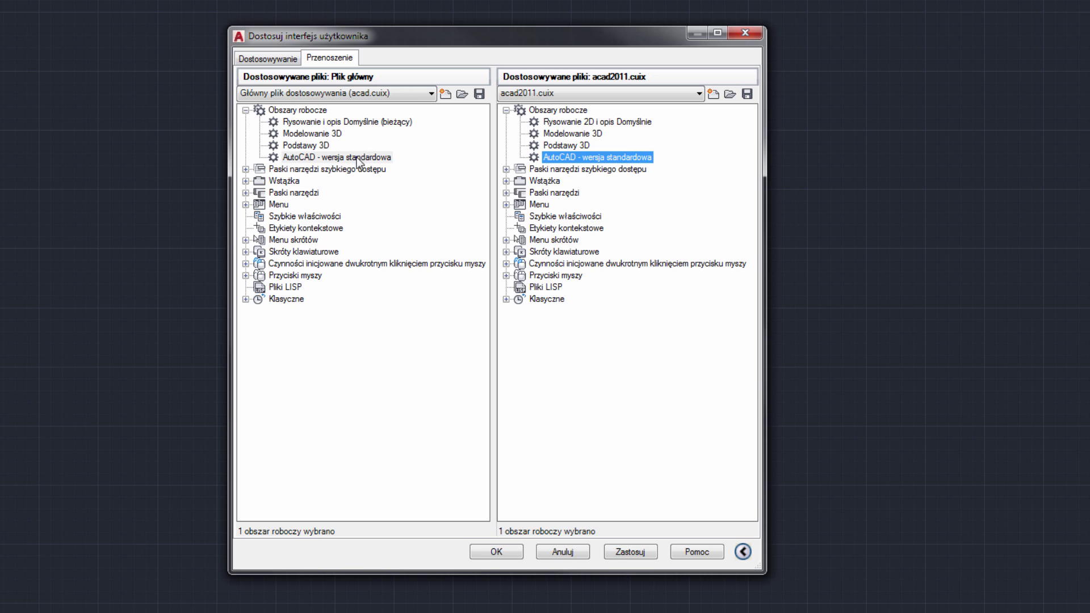
pyautogui.click(358, 155)
pyautogui.rightClick(364, 158)
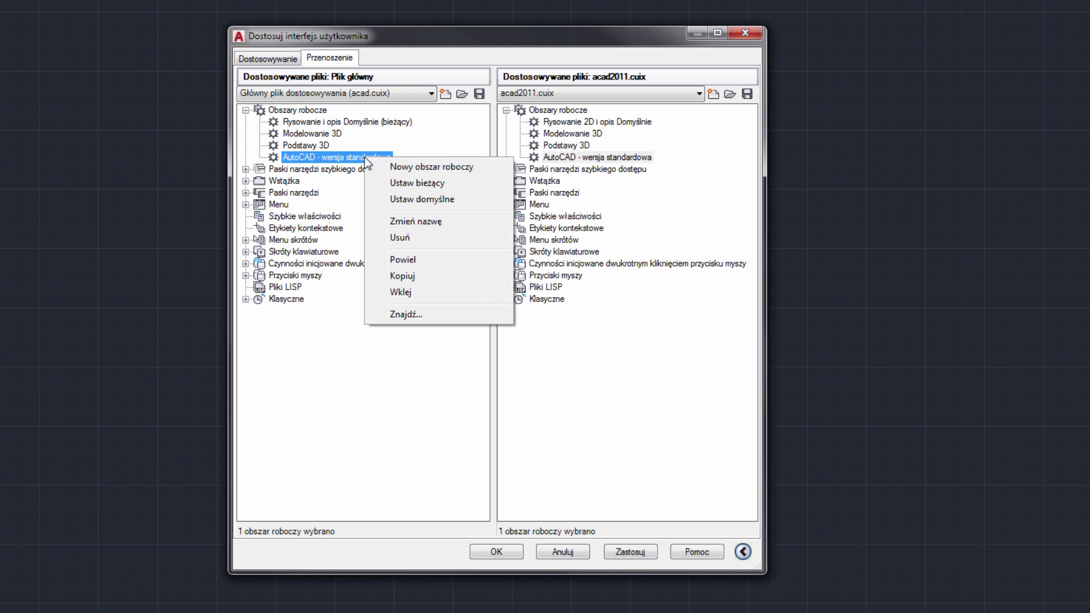
pyautogui.click(411, 182)
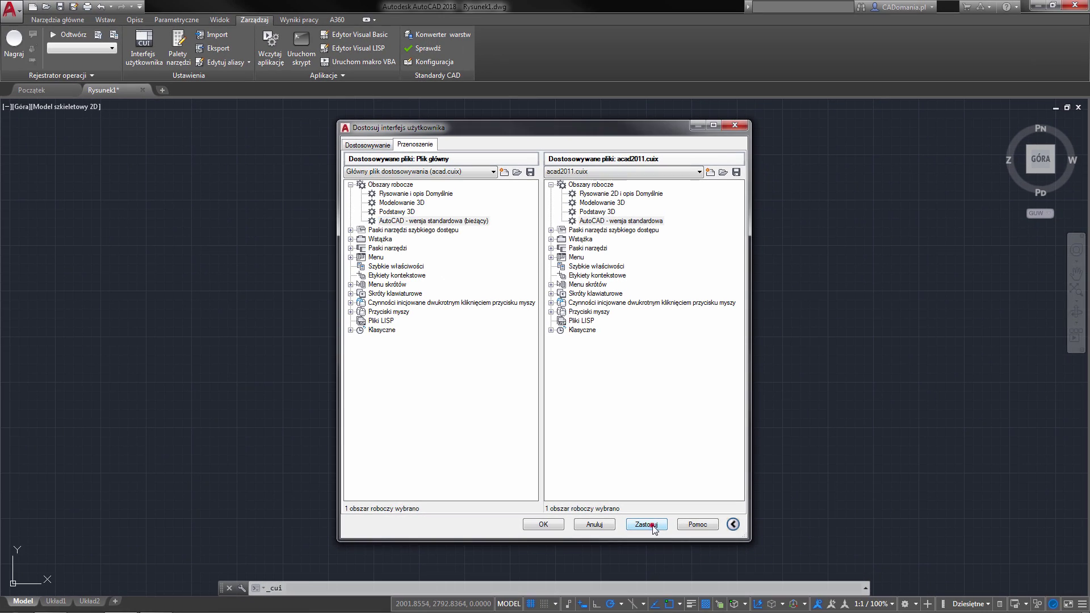
pyautogui.click(649, 524)
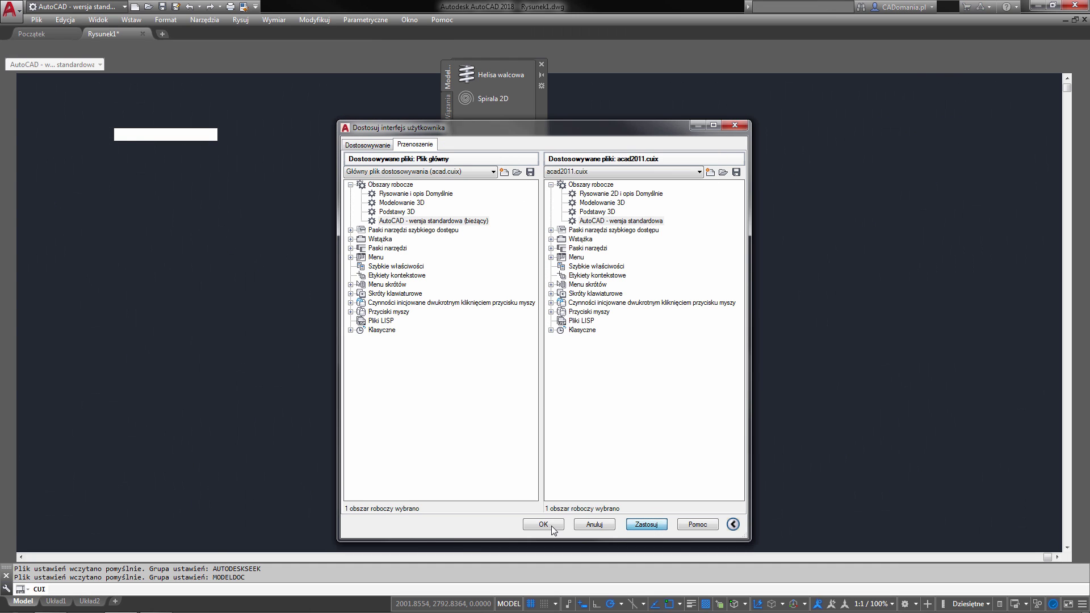
# Close the customization editor and Tool Palettes, and turn on the Object Snap toolbar
pyautogui.click(551, 525)
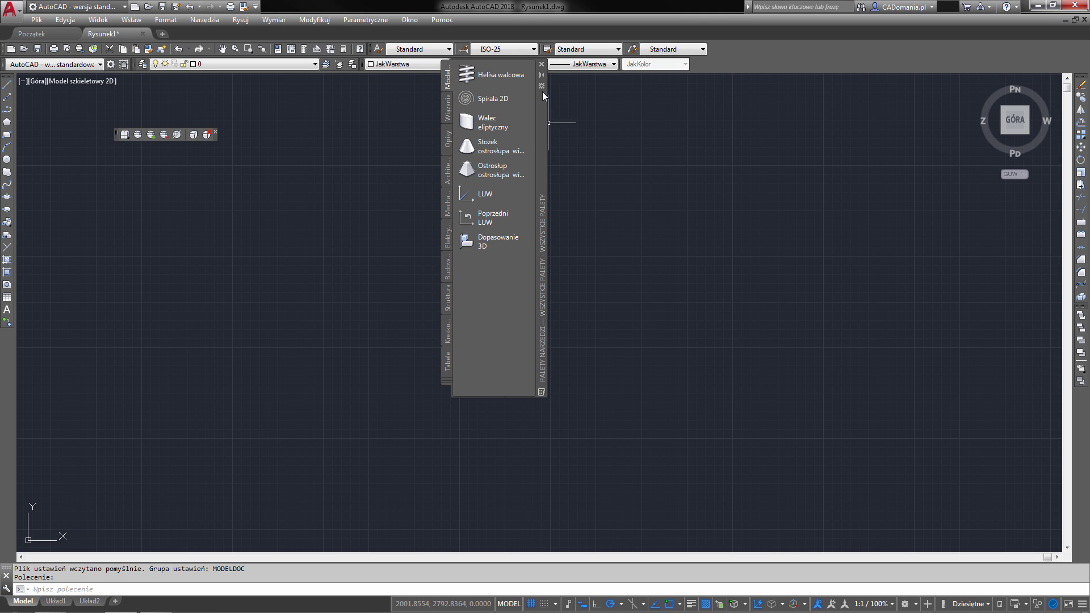
pyautogui.click(541, 65)
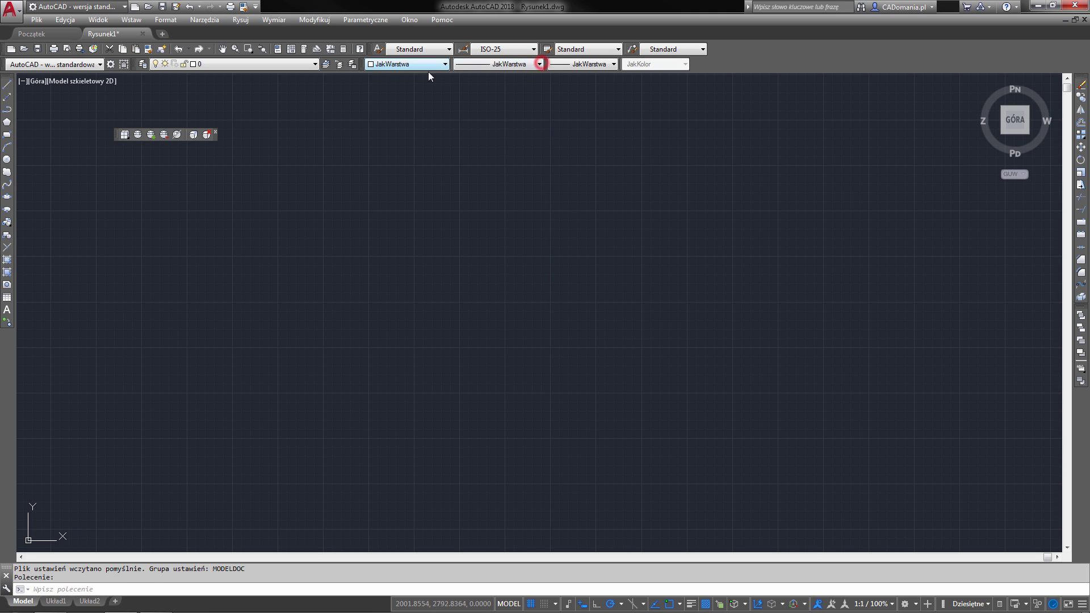
pyautogui.rightClick(176, 137)
pyautogui.click(196, 107)
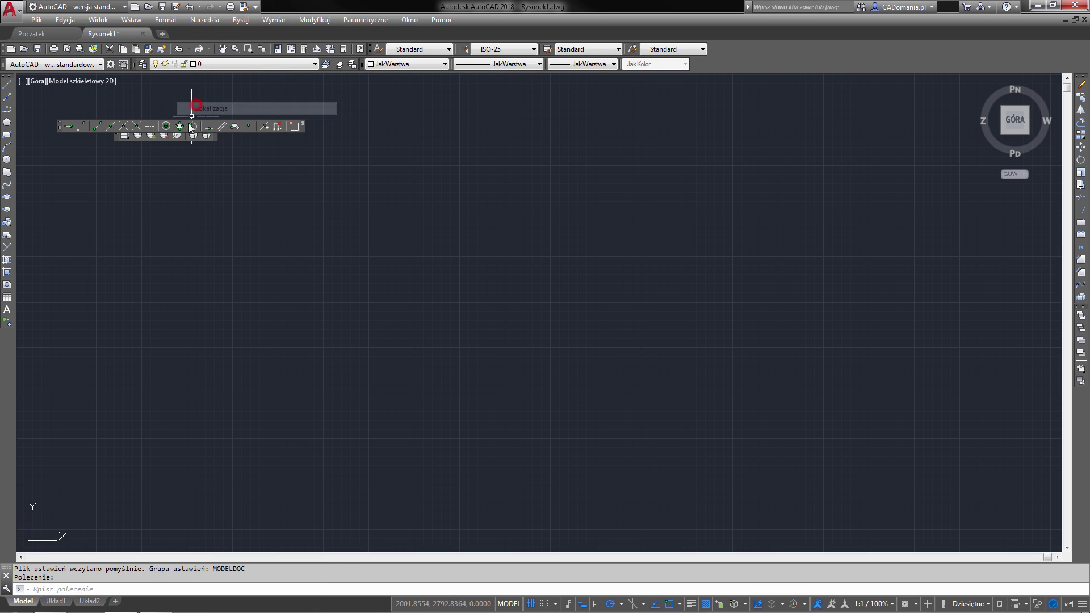
# Add another small toolbar, dock Object Snap at the left edge, and browse the classic menus
pyautogui.rightClick(180, 138)
pyautogui.click(206, 159)
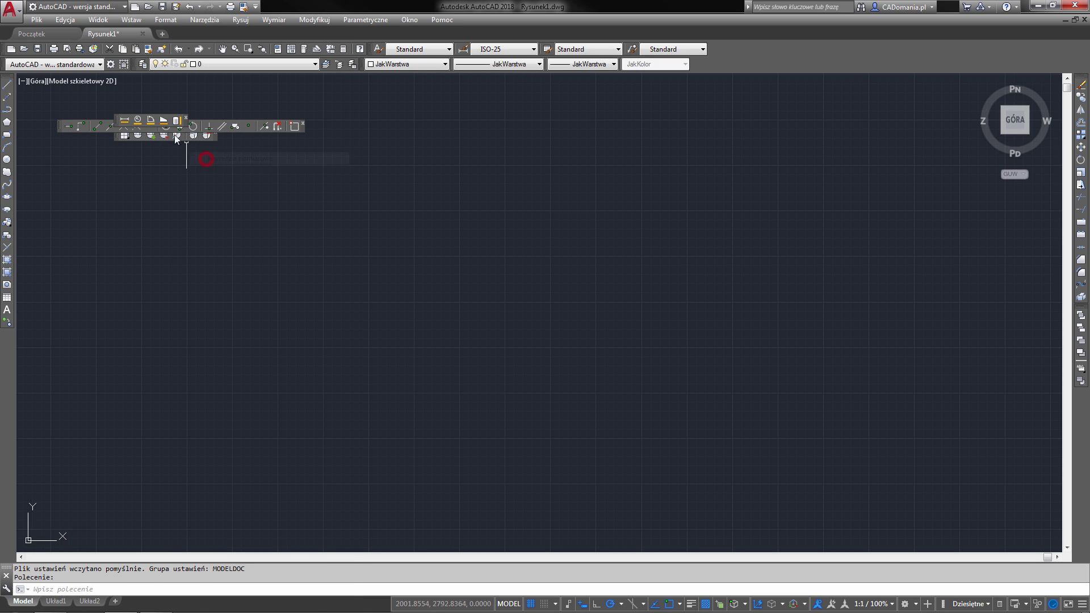
pyautogui.moveTo(120, 119); pyautogui.dragTo(114, 238)
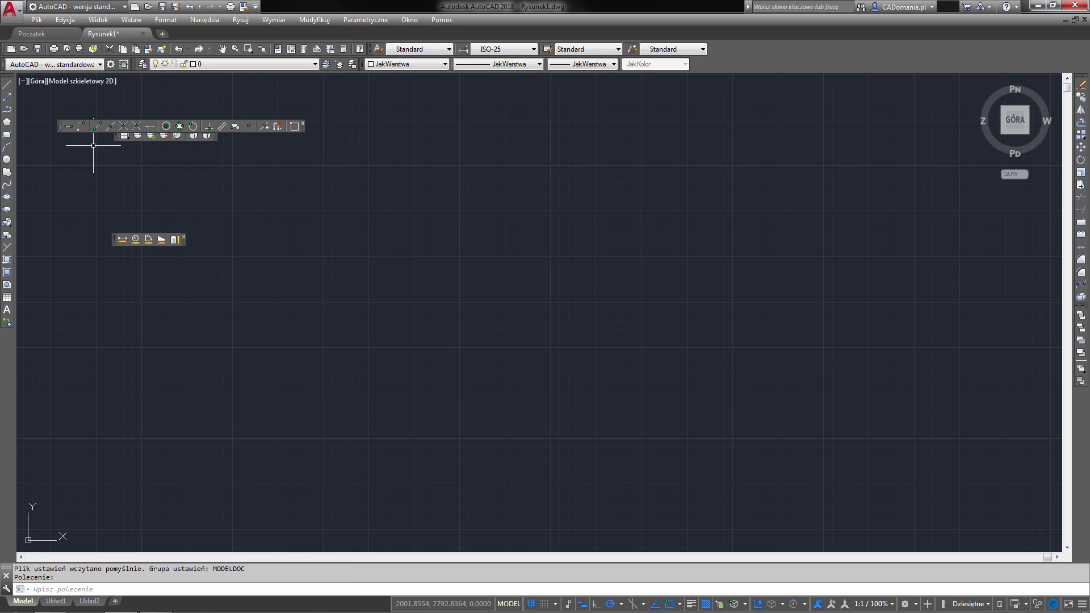
pyautogui.moveTo(56, 120); pyautogui.dragTo(15, 130)
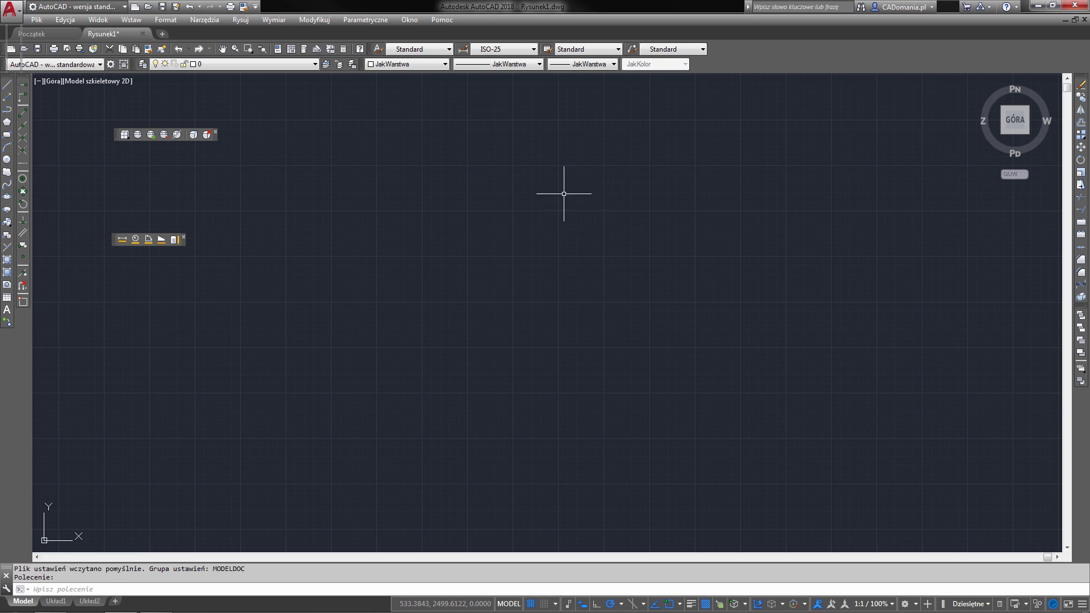
pyautogui.click(314, 19)
pyautogui.moveTo(204, 19)
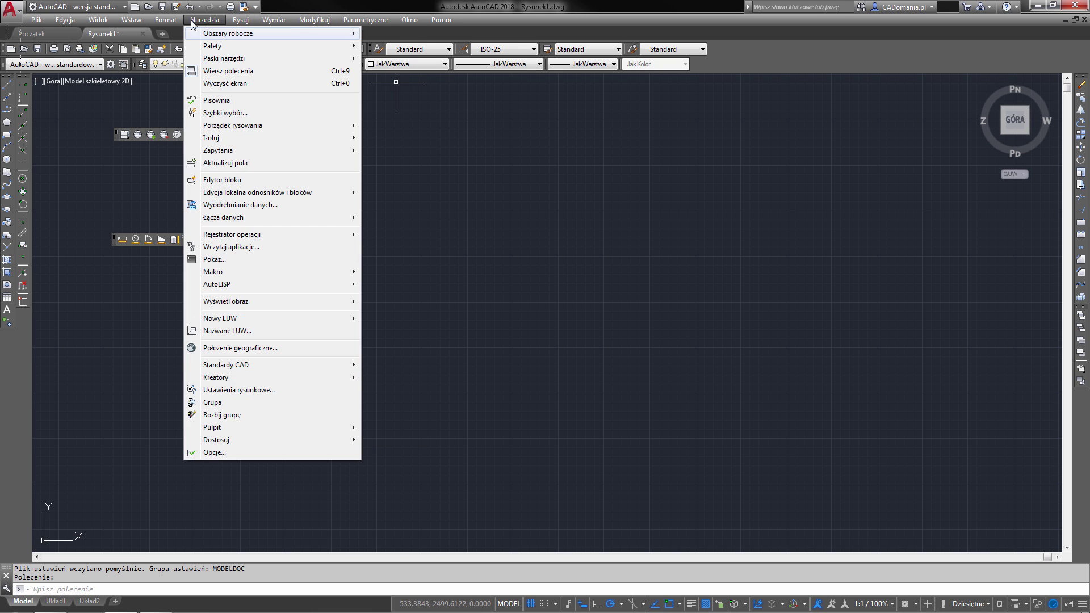
pyautogui.moveTo(315, 19)
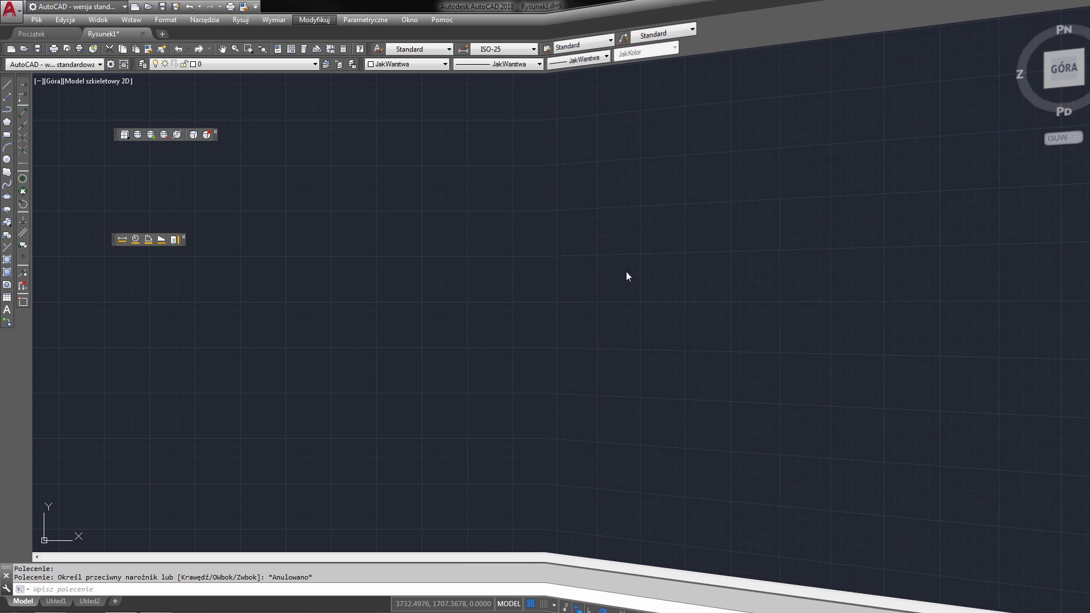
# Import the USTAWIENIA-CADomania.pl.arg profile through OPCJE and make it the current profile
pyautogui.write('OPCJE')
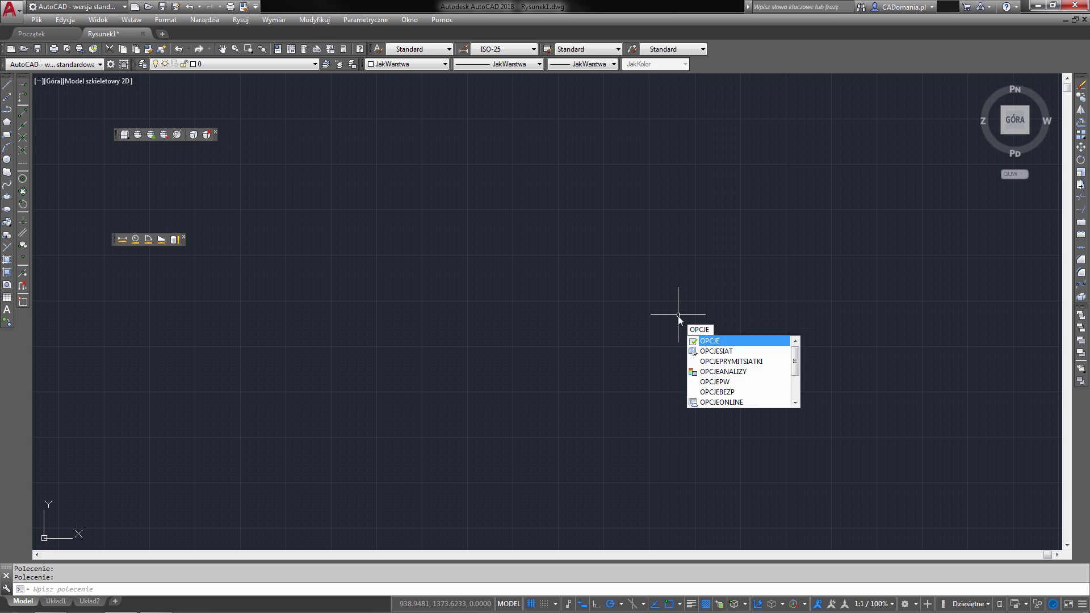
pyautogui.press('Return')
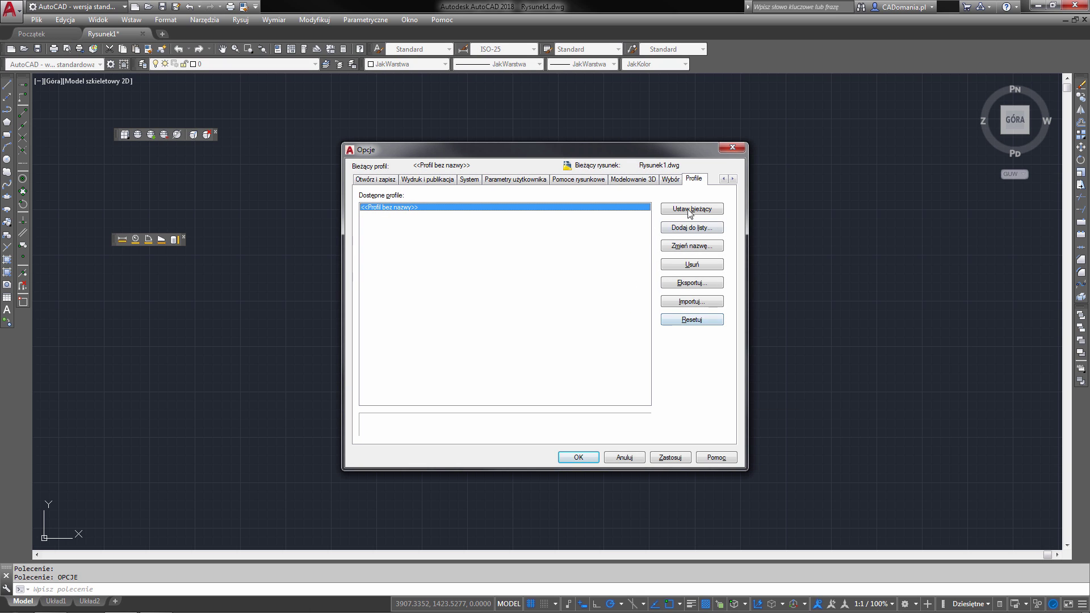
pyautogui.click(712, 301)
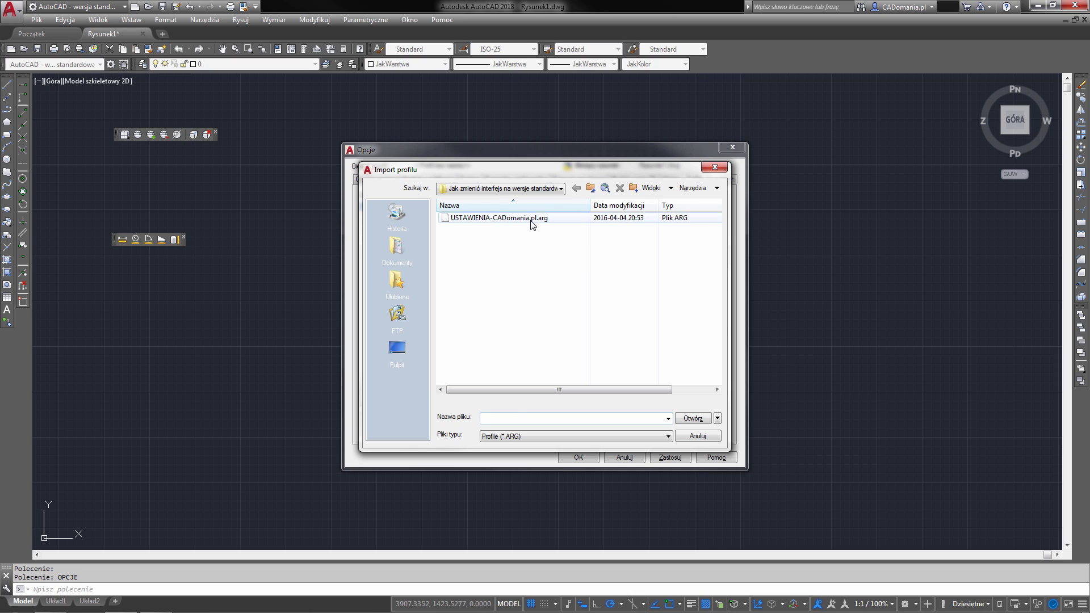
pyautogui.click(532, 221)
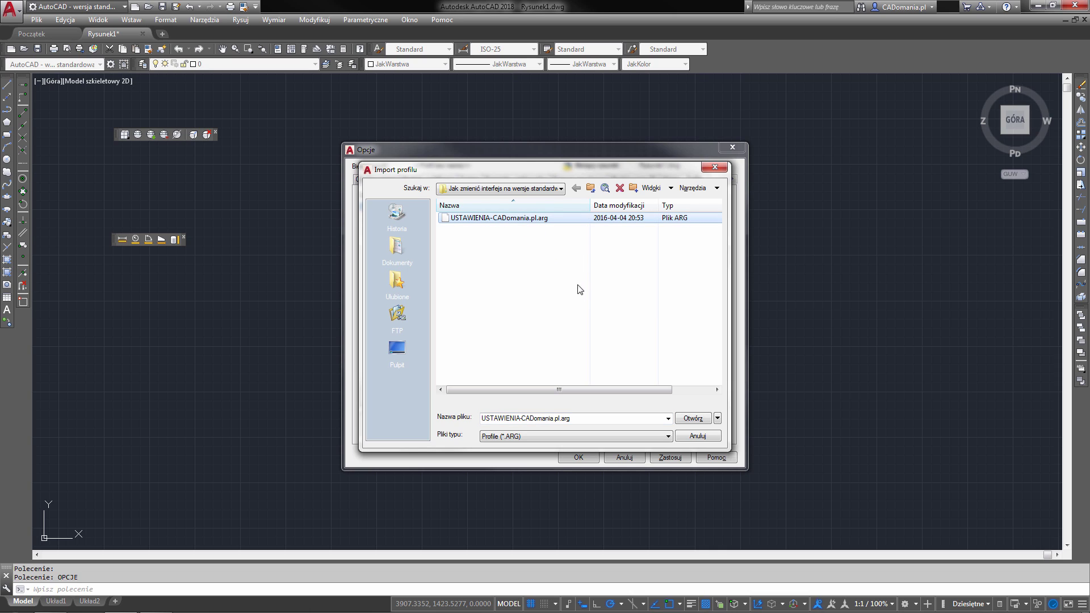
pyautogui.click(693, 419)
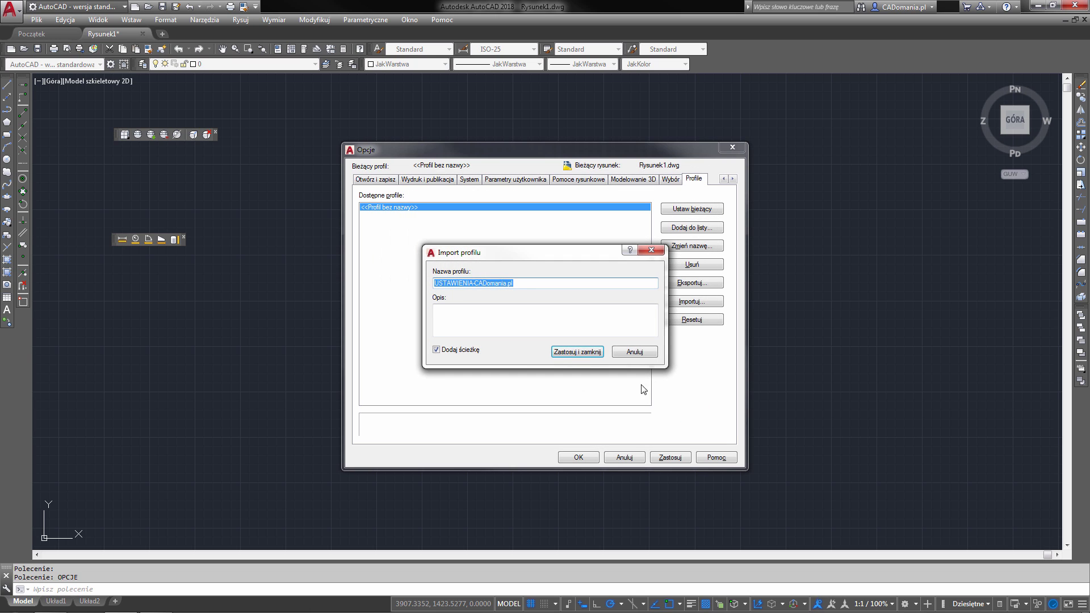
pyautogui.click(588, 352)
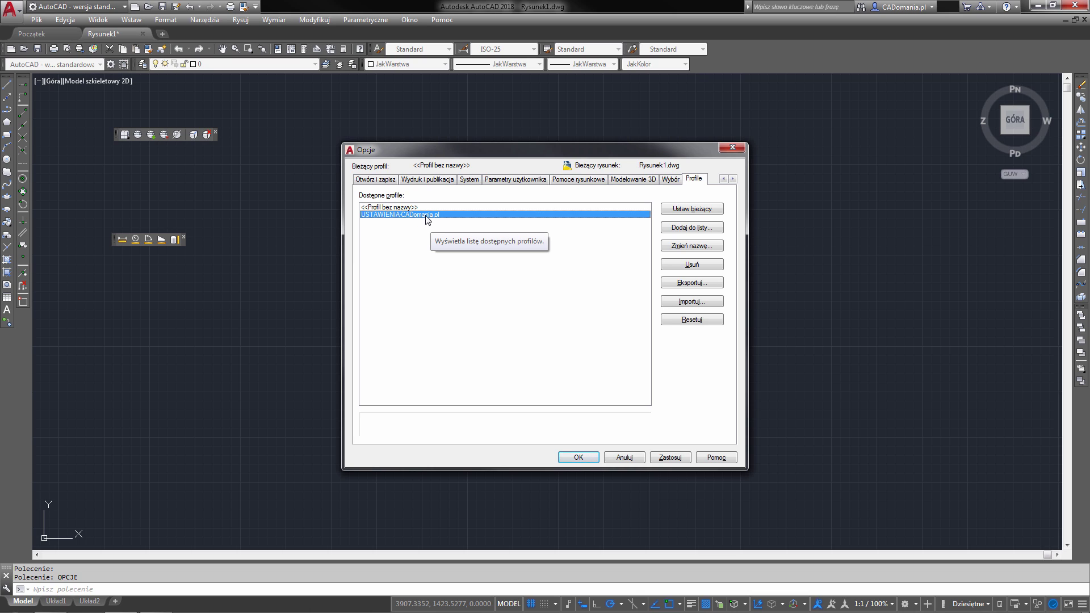
pyautogui.click(676, 210)
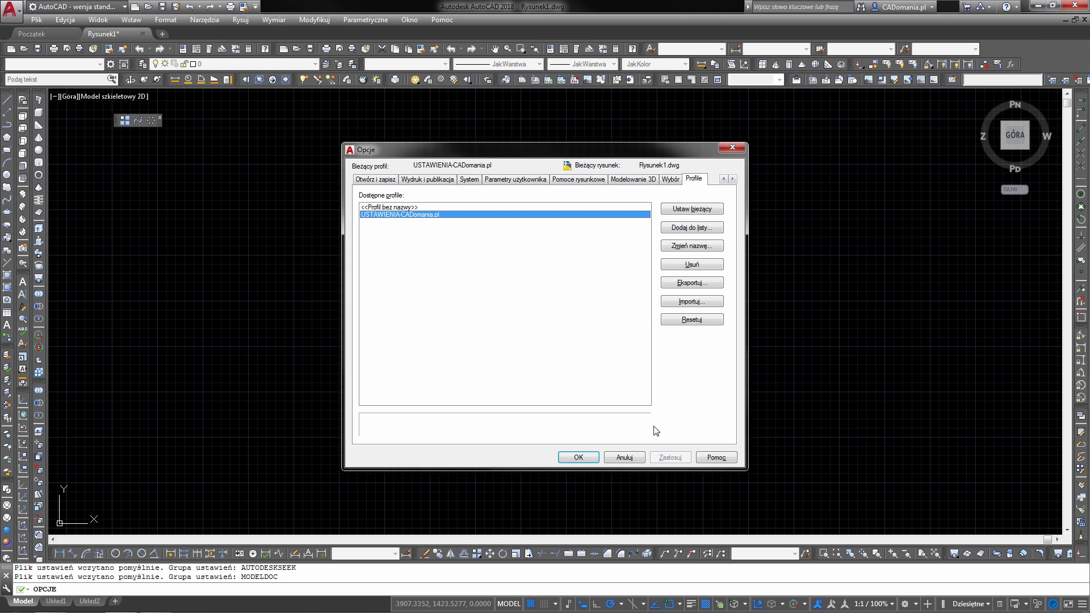
pyautogui.click(582, 458)
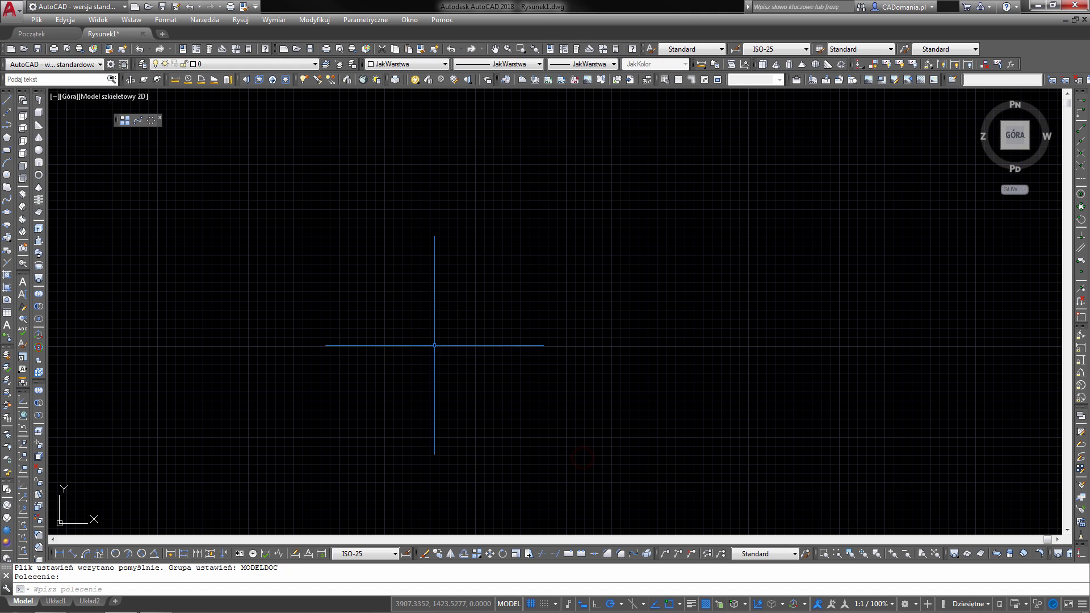
# Close the leftover small floating toolbar
pyautogui.click(160, 117)
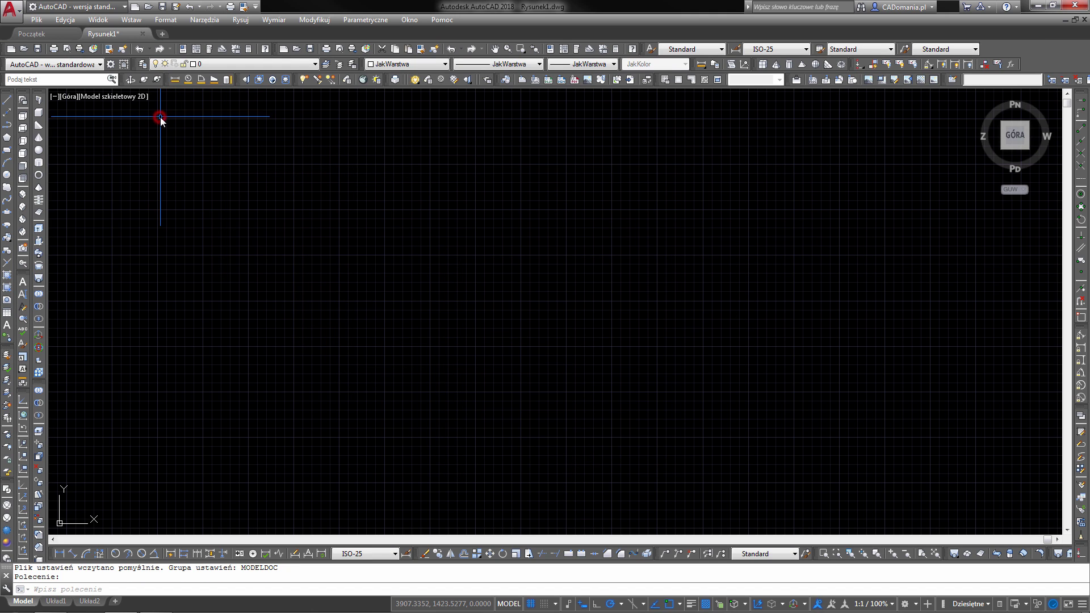